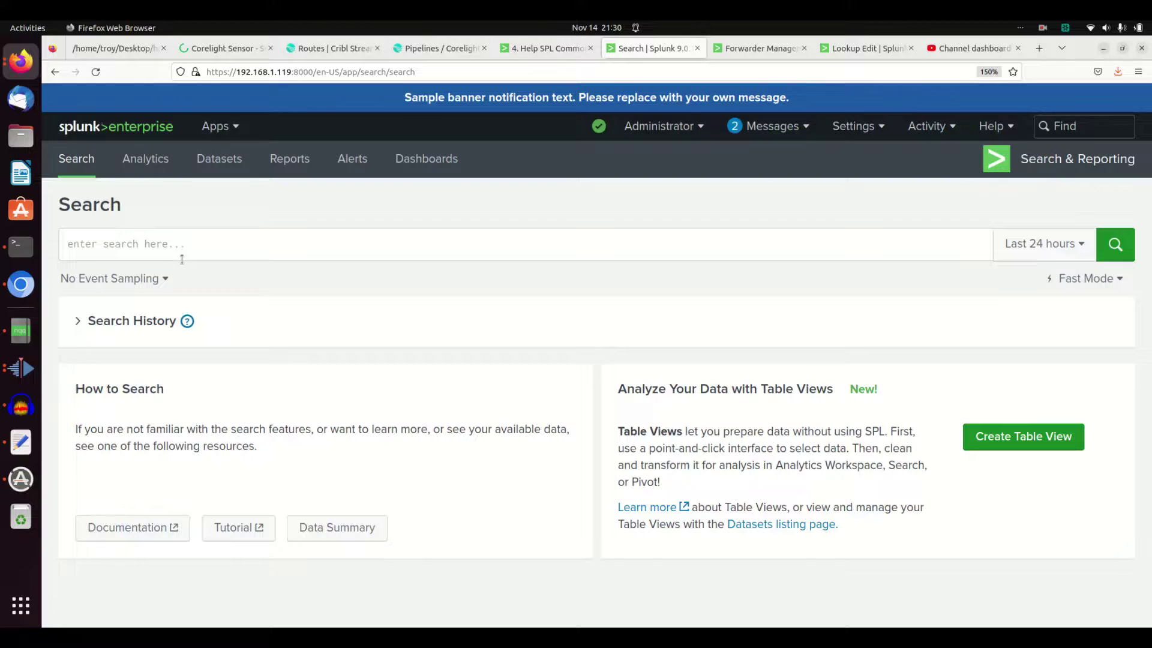
# Type the draft query index=lame_training | chart count by _time src_ip, correcting typos
pyautogui.click(231, 252)
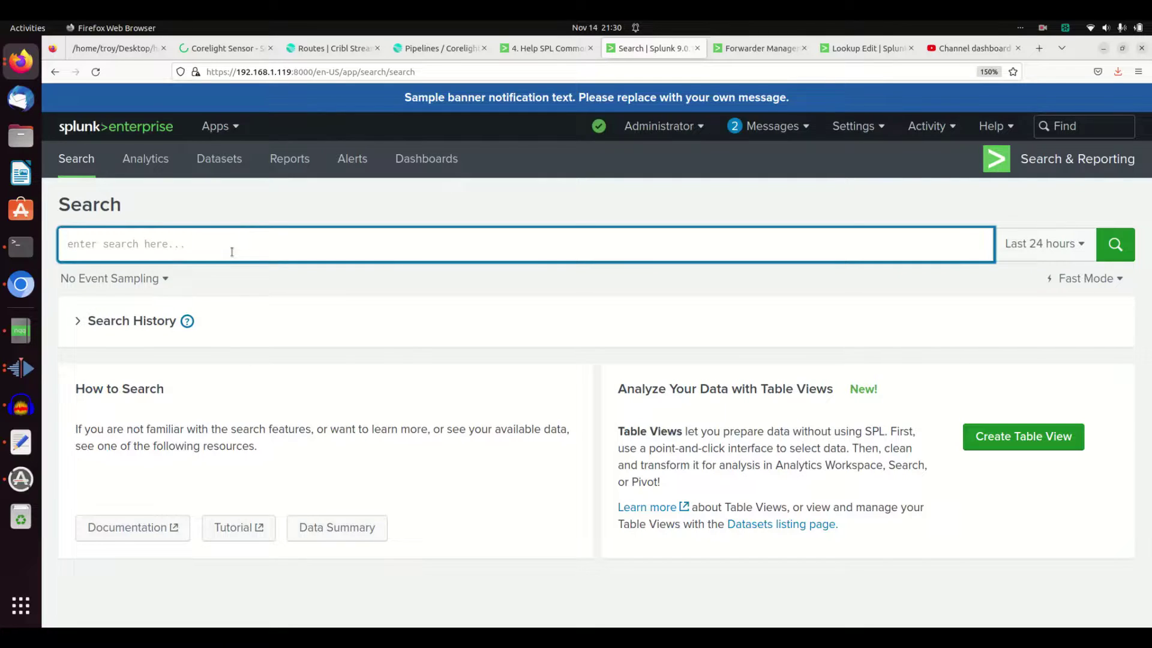
pyautogui.write('index=')
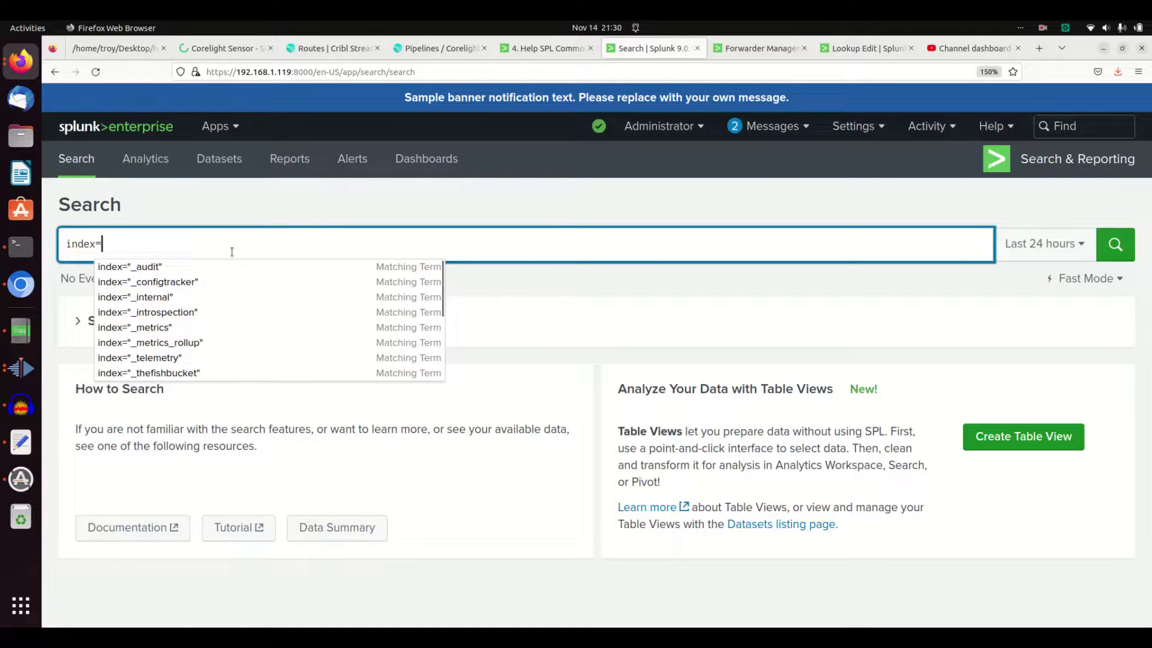
pyautogui.write('lame_training |')
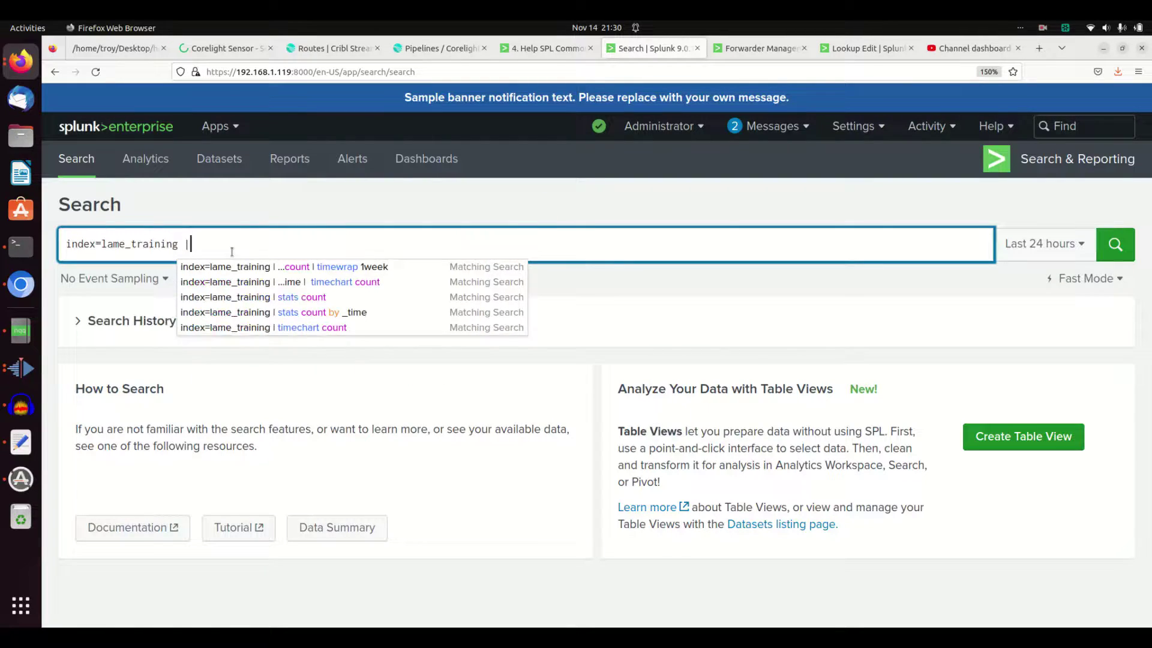
pyautogui.write(' stats')
pyautogui.press('BackSpace')
pyautogui.press('BackSpace')
pyautogui.press('BackSpace')
pyautogui.press('BackSpace')
pyautogui.write('c')
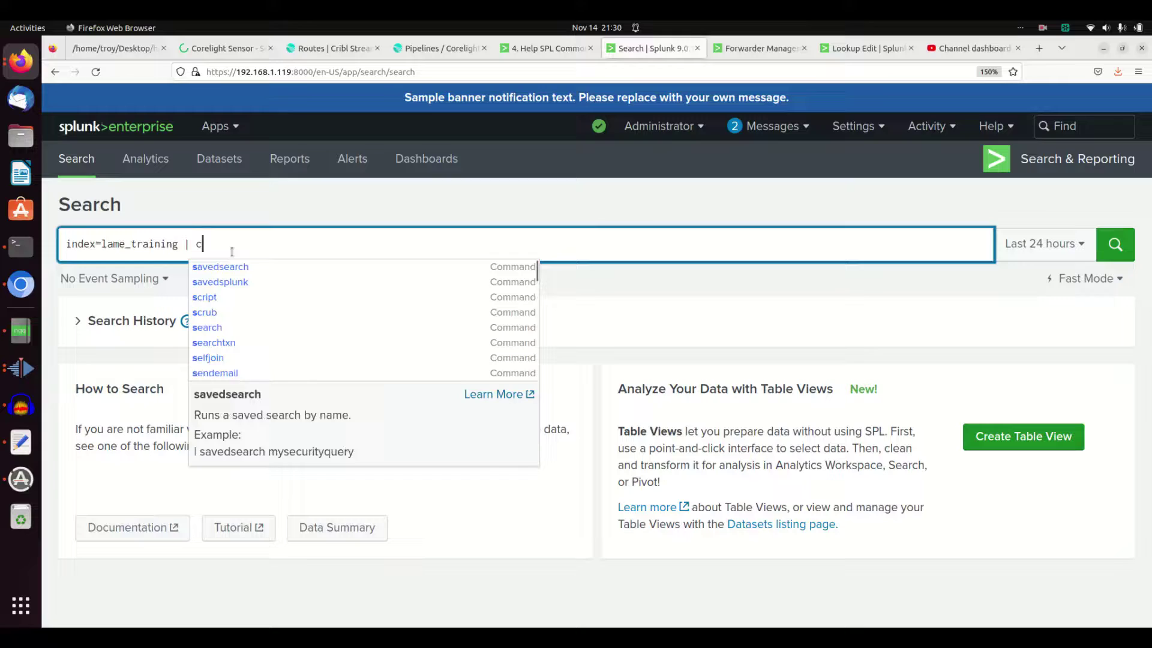
pyautogui.write('hart count by ')
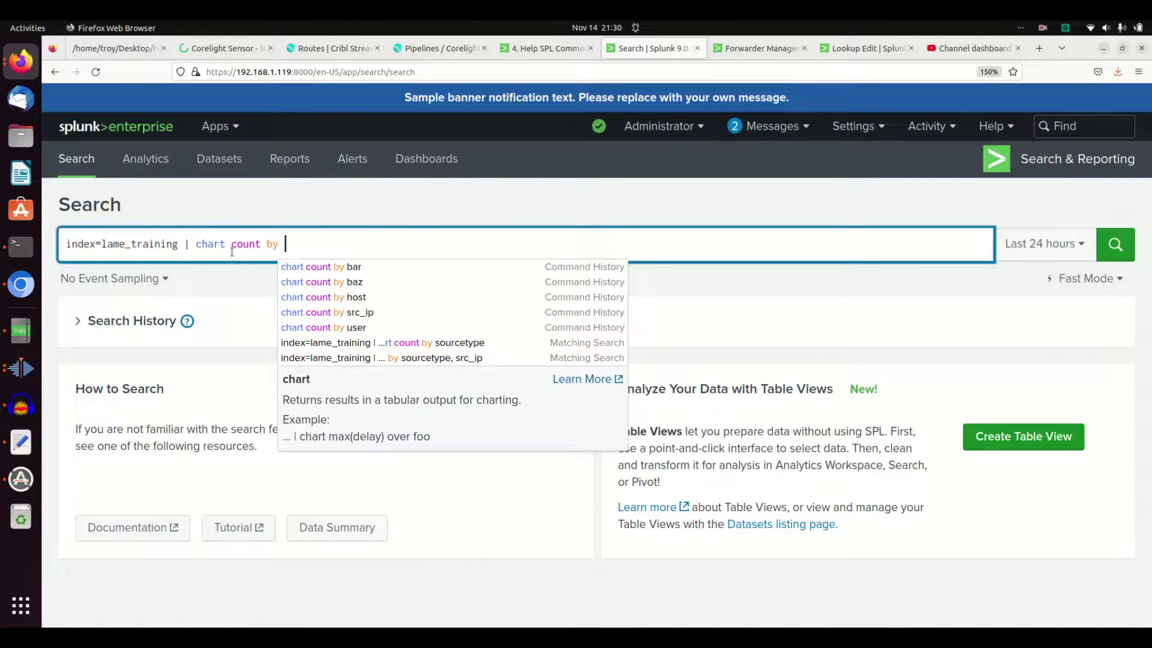
pyautogui.write('_time')
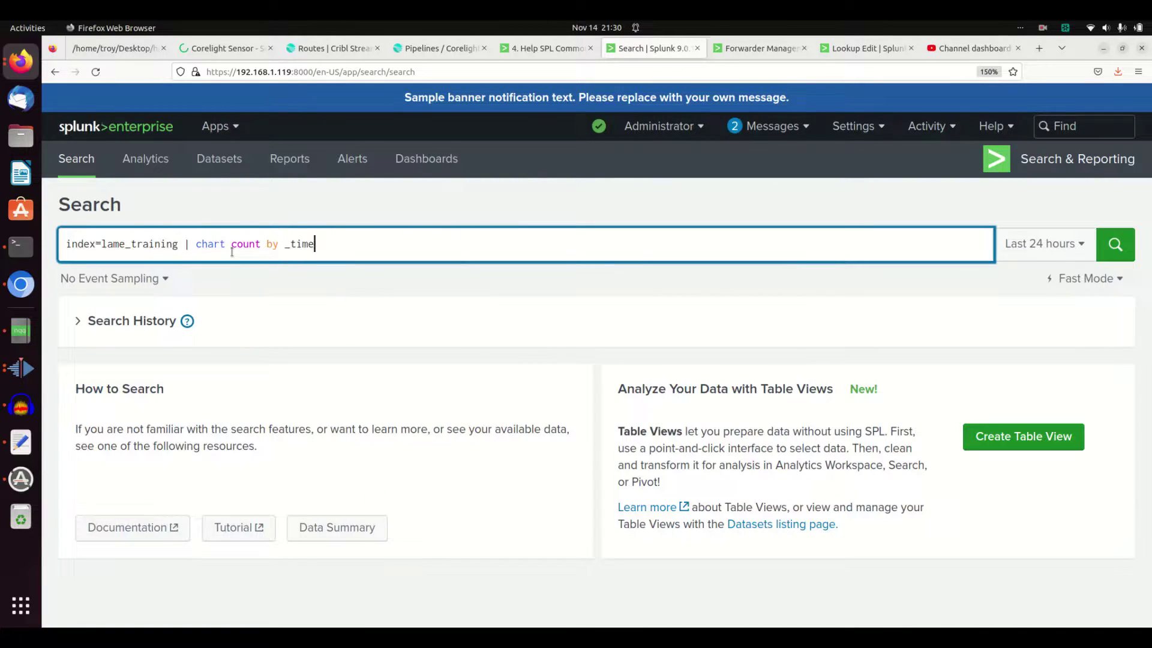
pyautogui.write(',')
pyautogui.press('BackSpace')
pyautogui.press('BackSpace')
pyautogui.write('src_ip')
# Edit the query into index=lame_training | timechart count, removing the by _time src_ip clause
pyautogui.press('Left')
pyautogui.press('Left')
pyautogui.press('Left')
pyautogui.press('Left')
pyautogui.press('Left')
pyautogui.press('Left')
pyautogui.press('Left')
pyautogui.press('Left')
pyautogui.press('Left')
pyautogui.press('Left')
pyautogui.press('Left')
pyautogui.press('Left')
pyautogui.press('Right')
pyautogui.press('Right')
pyautogui.press('Right')
pyautogui.press('Right')
pyautogui.press('Right')
pyautogui.press('Right')
pyautogui.press('Right')
pyautogui.press('Right')
pyautogui.press('Right')
pyautogui.press('Right')
pyautogui.press('Right')
pyautogui.press('Left')
pyautogui.press('Left')
pyautogui.press('Left')
pyautogui.press('Left')
pyautogui.press('Left')
pyautogui.press('Left')
pyautogui.press('Left')
pyautogui.press('Left')
pyautogui.press('Left')
pyautogui.press('Left')
pyautogui.press('Left')
pyautogui.press('Left')
pyautogui.press('Left')
pyautogui.press('Left')
pyautogui.press('Left')
pyautogui.press('Left')
pyautogui.press('Left')
pyautogui.press('Left')
pyautogui.press('Left')
pyautogui.press('Left')
pyautogui.write('time')
pyautogui.press('Right')
pyautogui.press('Right')
pyautogui.press('Right')
pyautogui.press('Right')
pyautogui.press('Right')
pyautogui.press('Right')
pyautogui.press('Right')
pyautogui.press('Right')
pyautogui.press('Right')
pyautogui.press('Right')
pyautogui.press('Right')
pyautogui.press('Right')
pyautogui.press('Right')
pyautogui.press('Right')
pyautogui.press('Right')
pyautogui.press('Right')
pyautogui.press('Right')
pyautogui.press('Right')
pyautogui.press('Right')
pyautogui.press('Right')
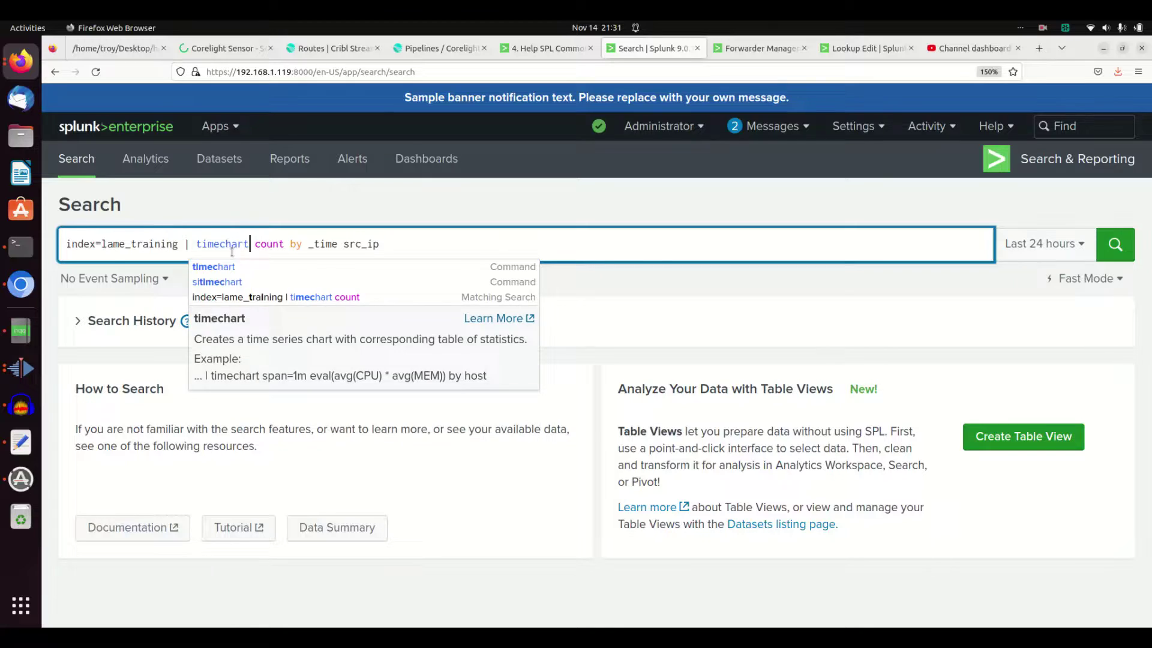
pyautogui.press('BackSpace')
pyautogui.press('BackSpace')
pyautogui.press('BackSpace')
pyautogui.press('BackSpace')
pyautogui.press('BackSpace')
pyautogui.press('BackSpace')
pyautogui.press('BackSpace')
pyautogui.press('BackSpace')
pyautogui.press('BackSpace')
pyautogui.press('BackSpace')
pyautogui.press('BackSpace')
pyautogui.press('BackSpace')
pyautogui.press('BackSpace')
pyautogui.press('BackSpace')
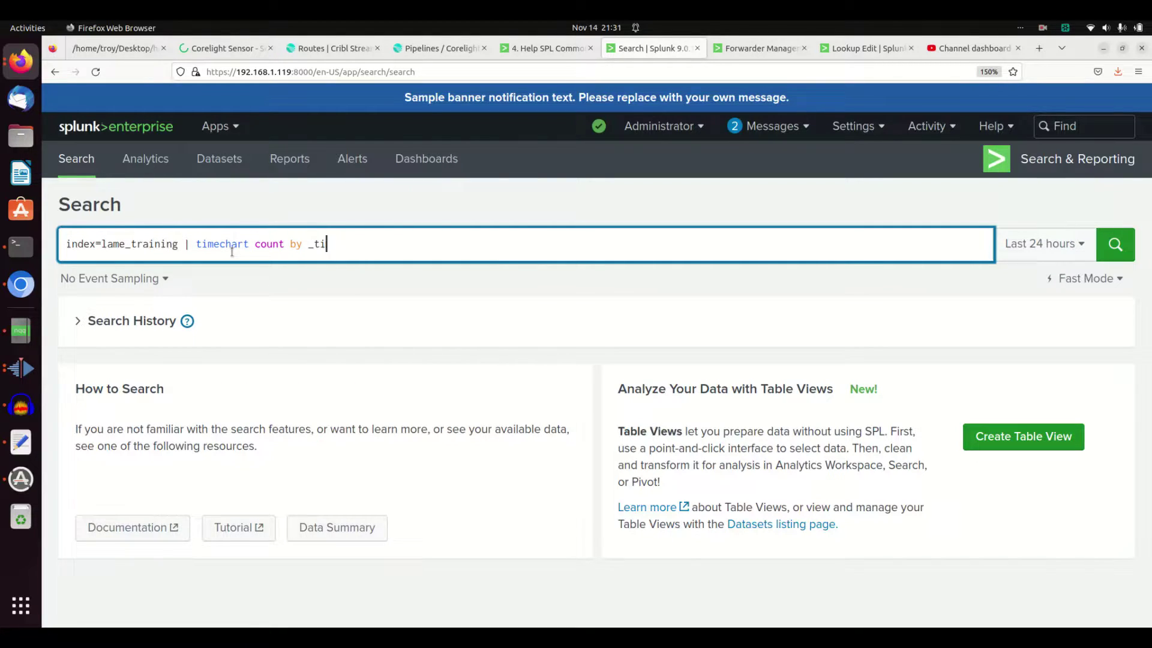
pyautogui.press('BackSpace')
pyautogui.press('BackSpace')
pyautogui.press('Left')
pyautogui.press('Left')
pyautogui.press('Right')
# Run the timechart count search and view the results as a line chart of the last 24 hours
pyautogui.press('Return')
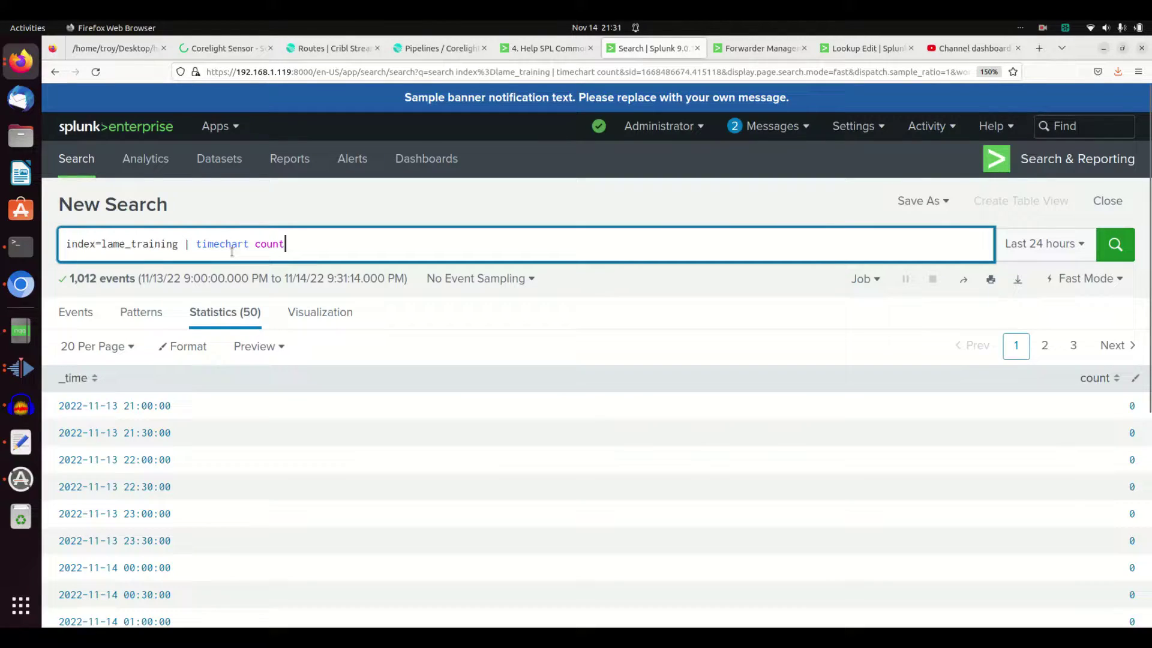
pyautogui.click(327, 310)
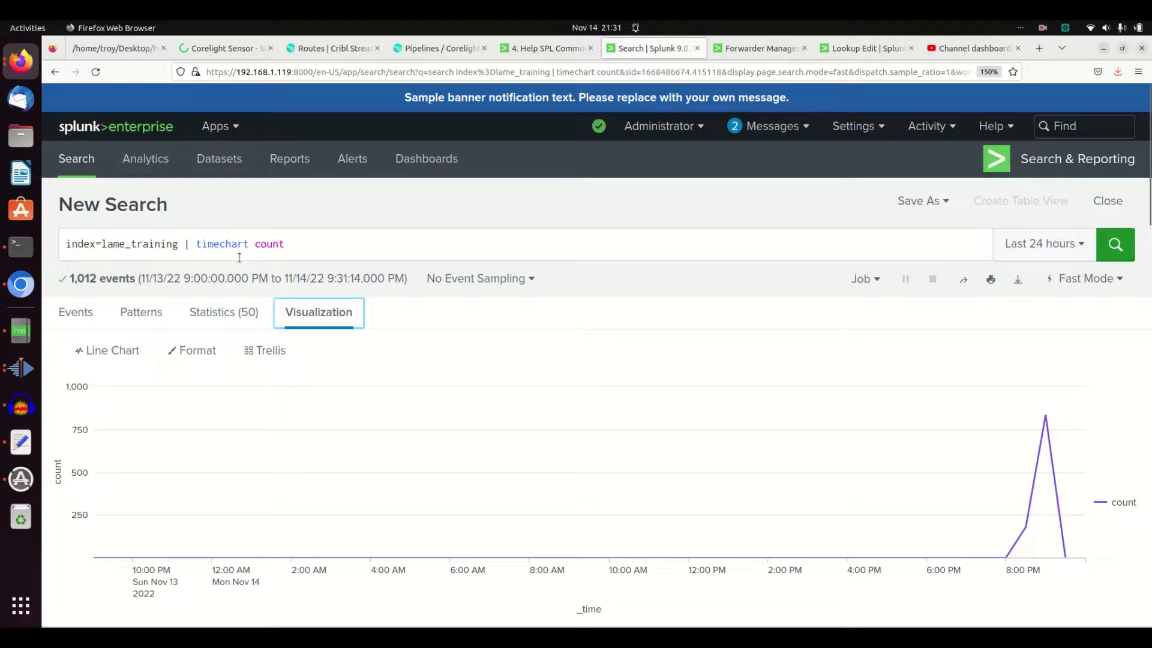
pyautogui.click(287, 249)
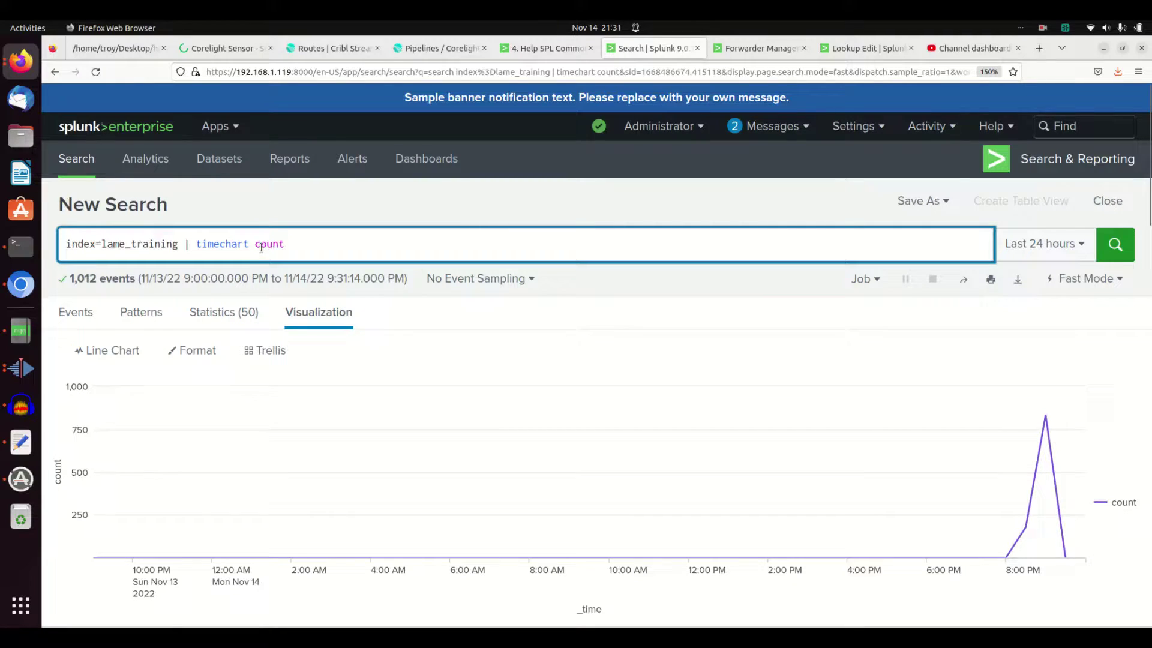
# Add span=1m to timechart and run it, then change it to span=1h and rerun
pyautogui.press('Left')
pyautogui.press('Left')
pyautogui.press('Left')
pyautogui.press('Left')
pyautogui.press('Left')
pyautogui.press('Left')
pyautogui.write('span')
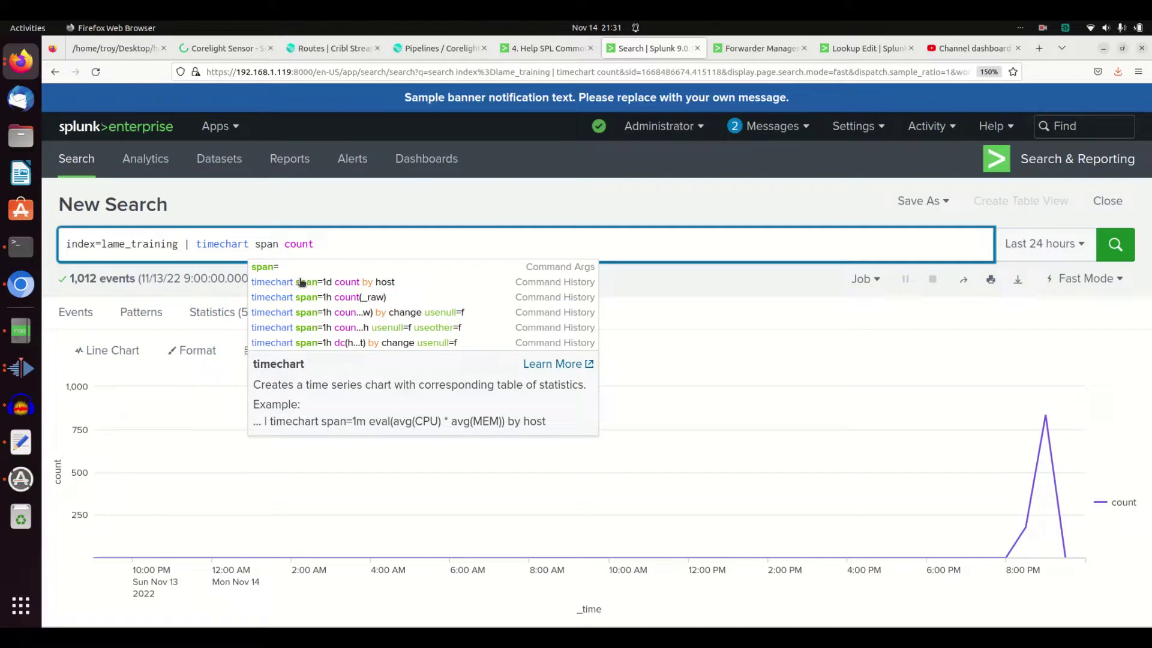
pyautogui.write('=1')
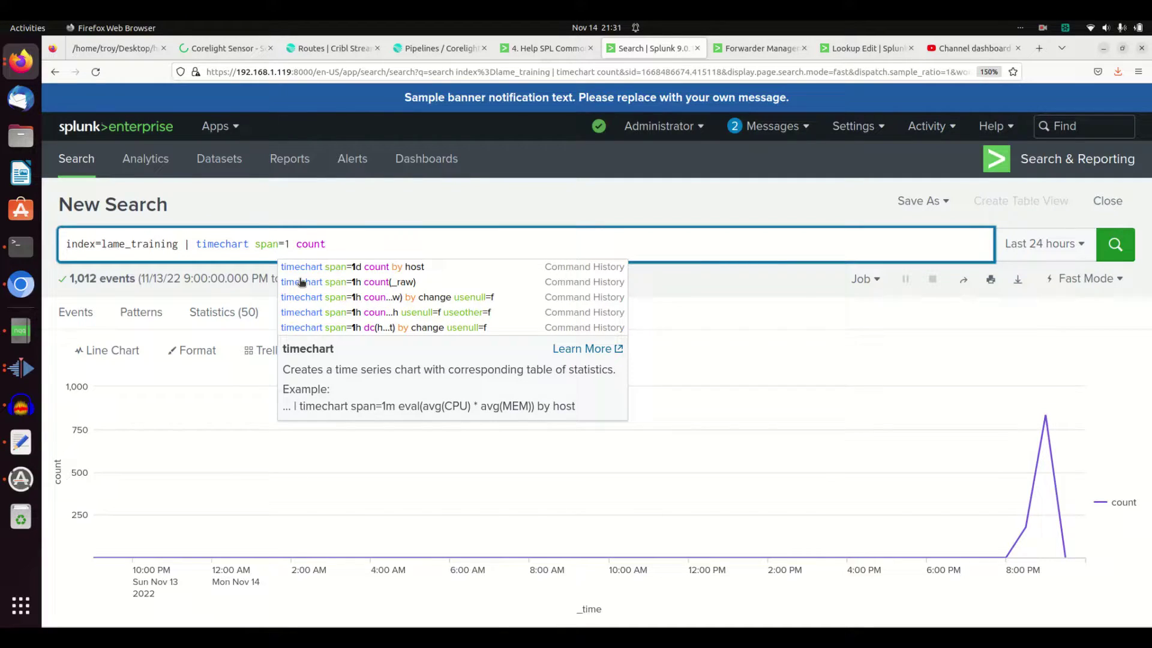
pyautogui.write('m')
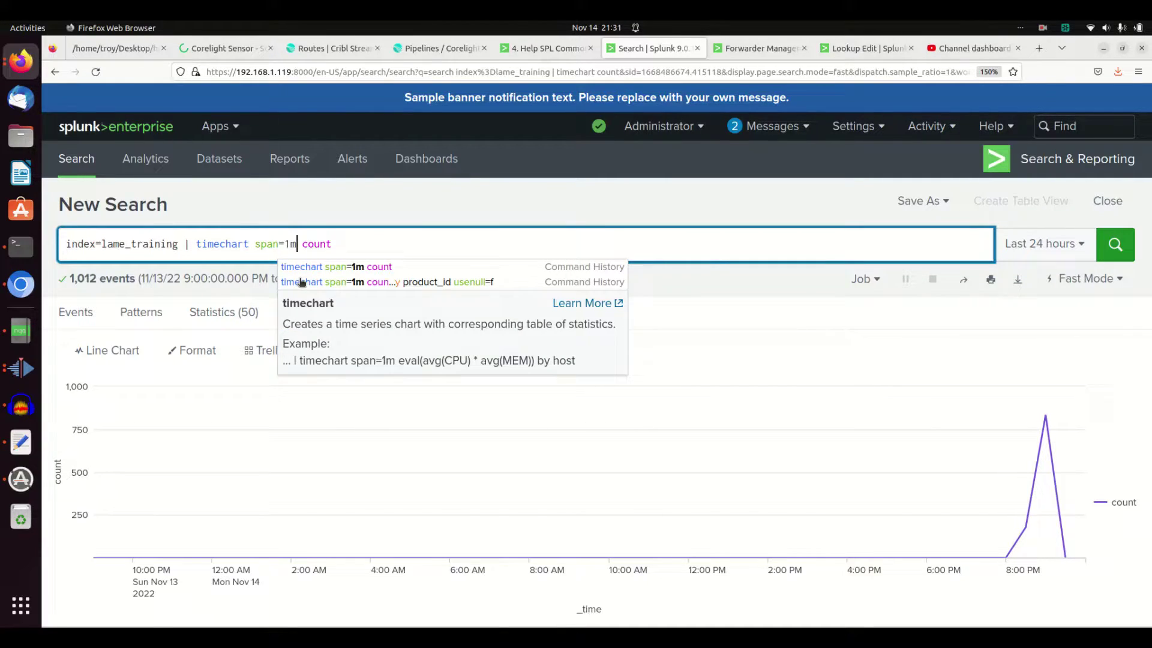
pyautogui.press('Return')
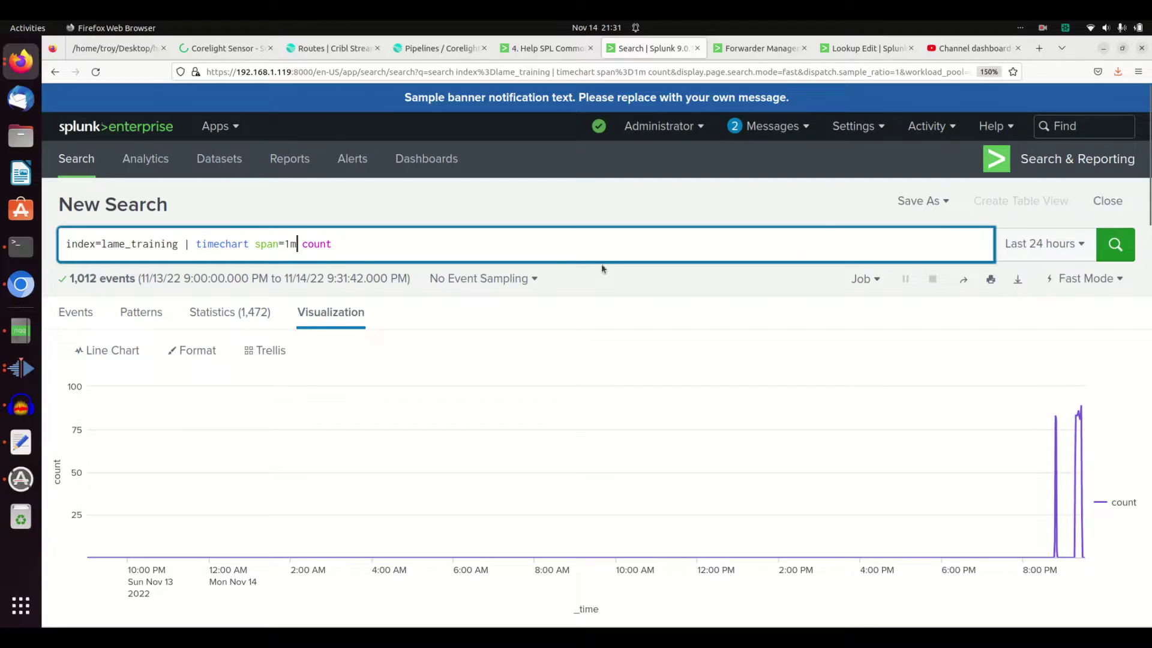
pyautogui.press('BackSpace')
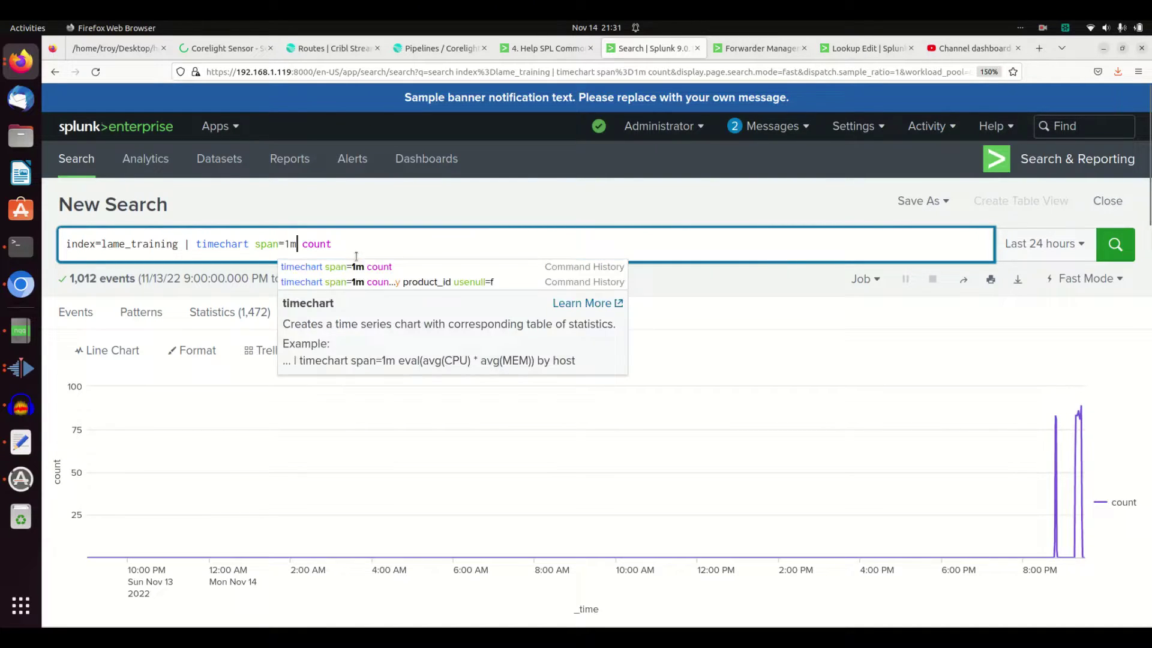
pyautogui.write('h')
pyautogui.press('Return')
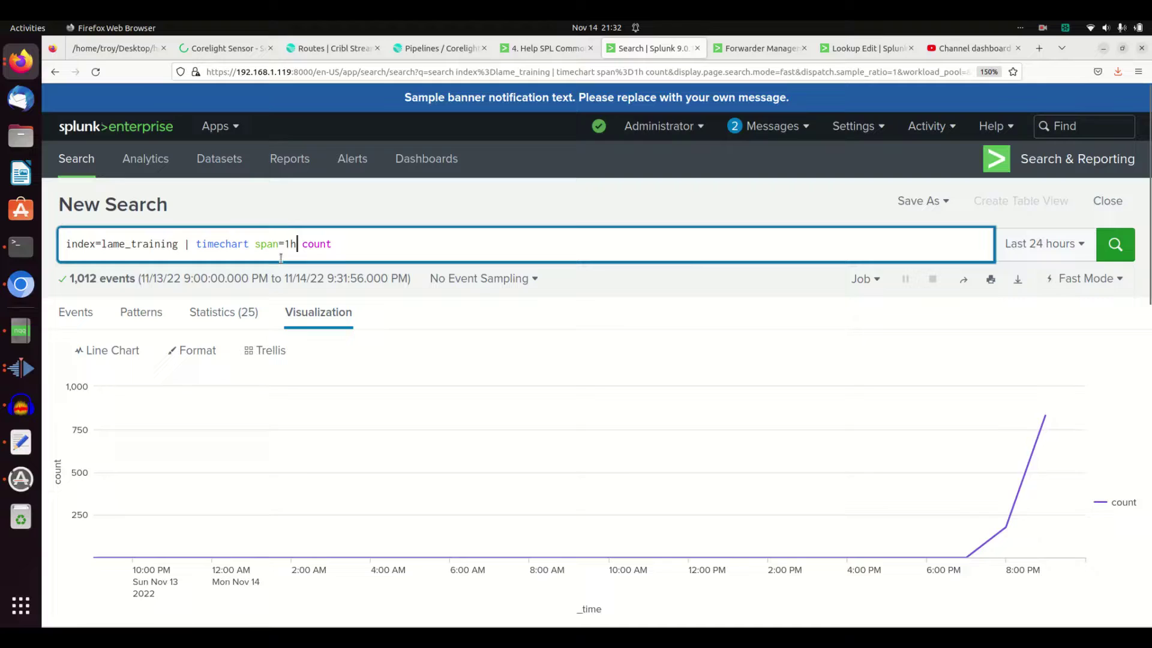
# Set the time range to Last 30 days and change the span to 1d for daily counts
pyautogui.click(1037, 243)
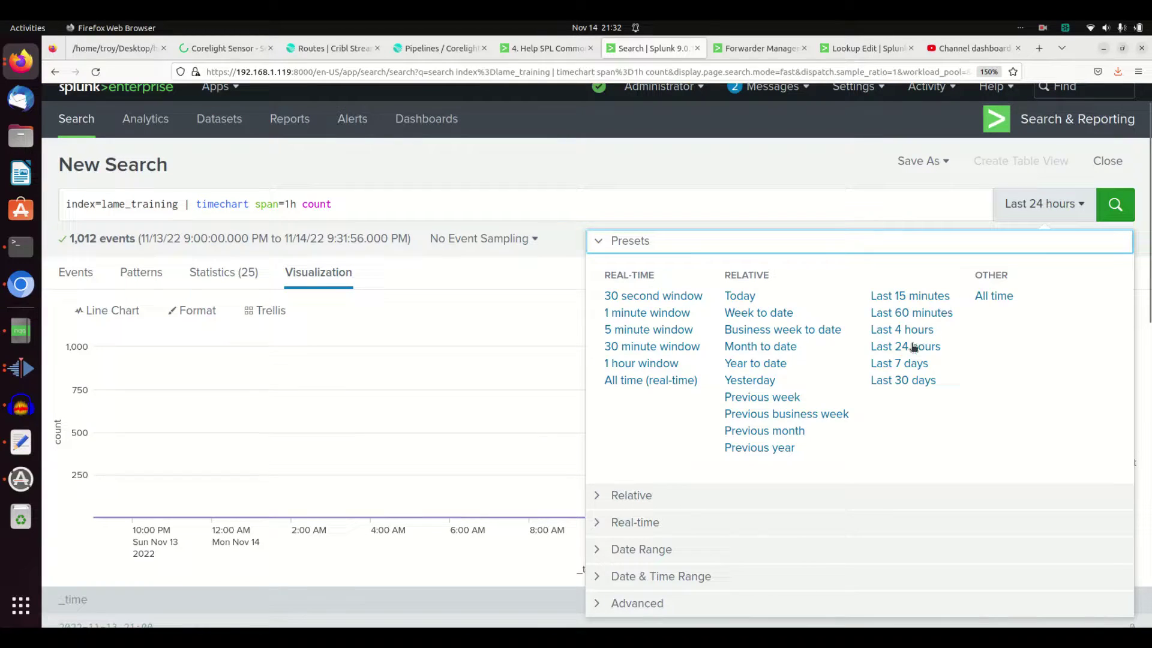
pyautogui.click(911, 380)
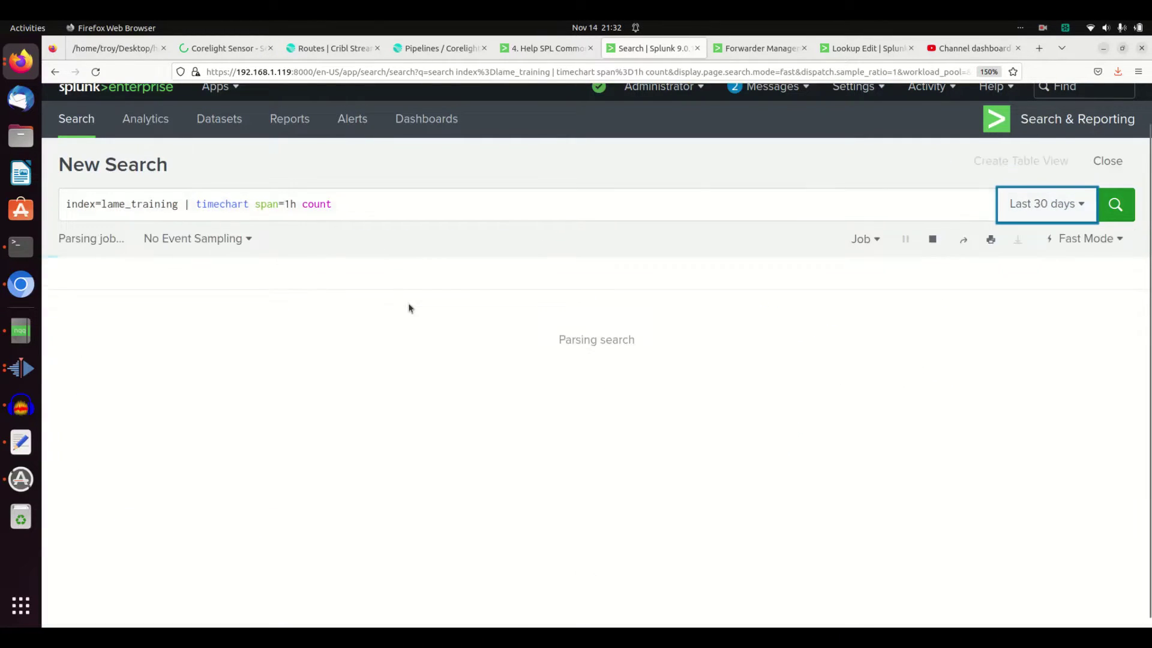
pyautogui.click(296, 204)
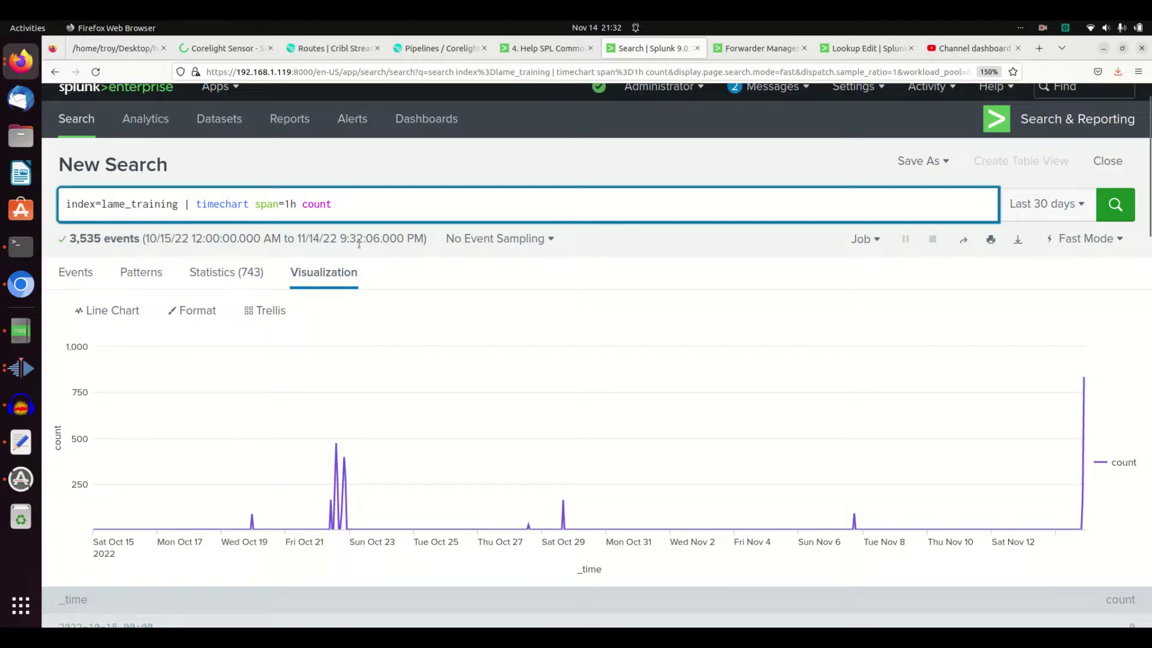
pyautogui.press('BackSpace')
pyautogui.write('d')
pyautogui.press('Return')
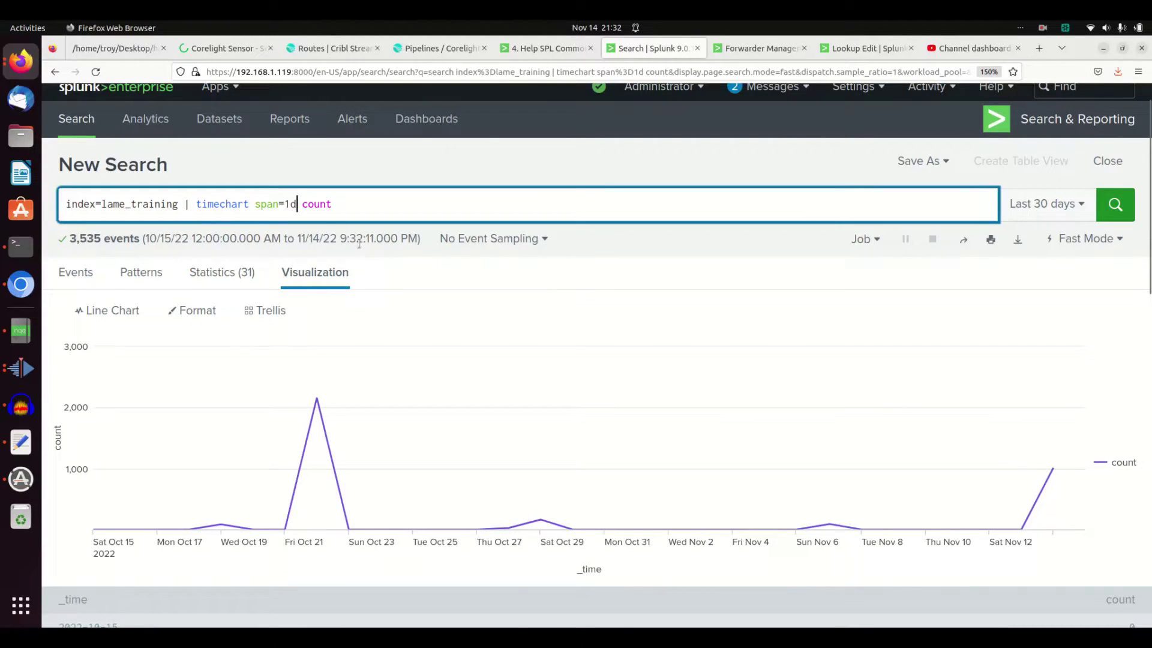
pyautogui.click(362, 212)
# Append | timewrap 1week to the search and run it to overlay weekly series
pyautogui.write('| time')
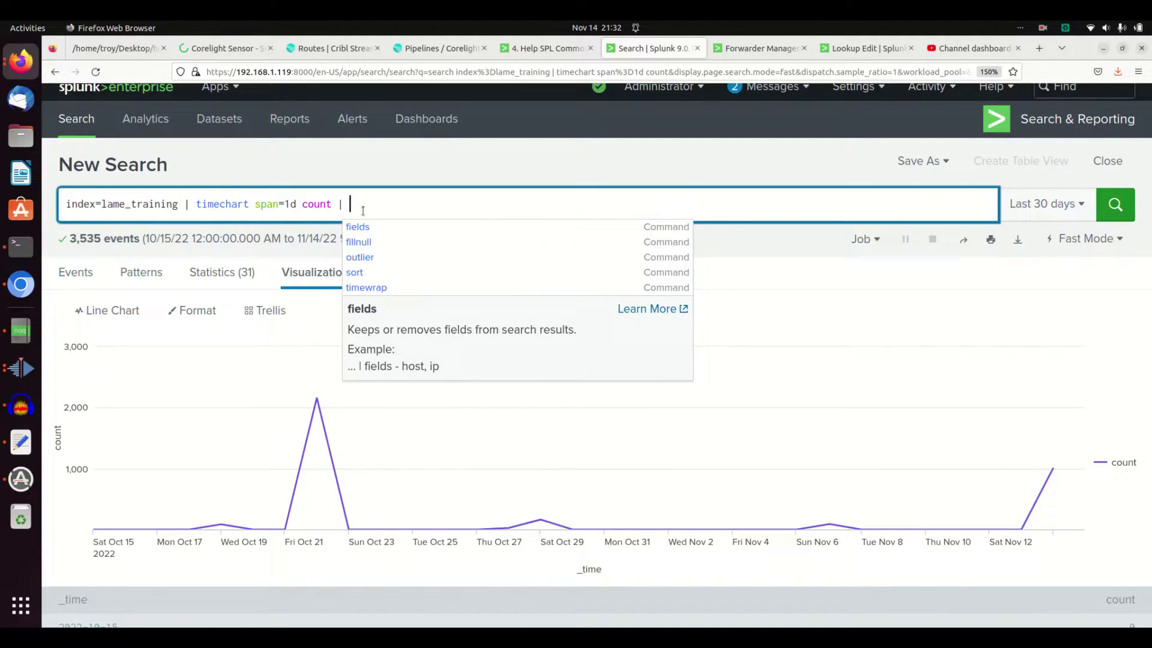
pyautogui.write('wrap')
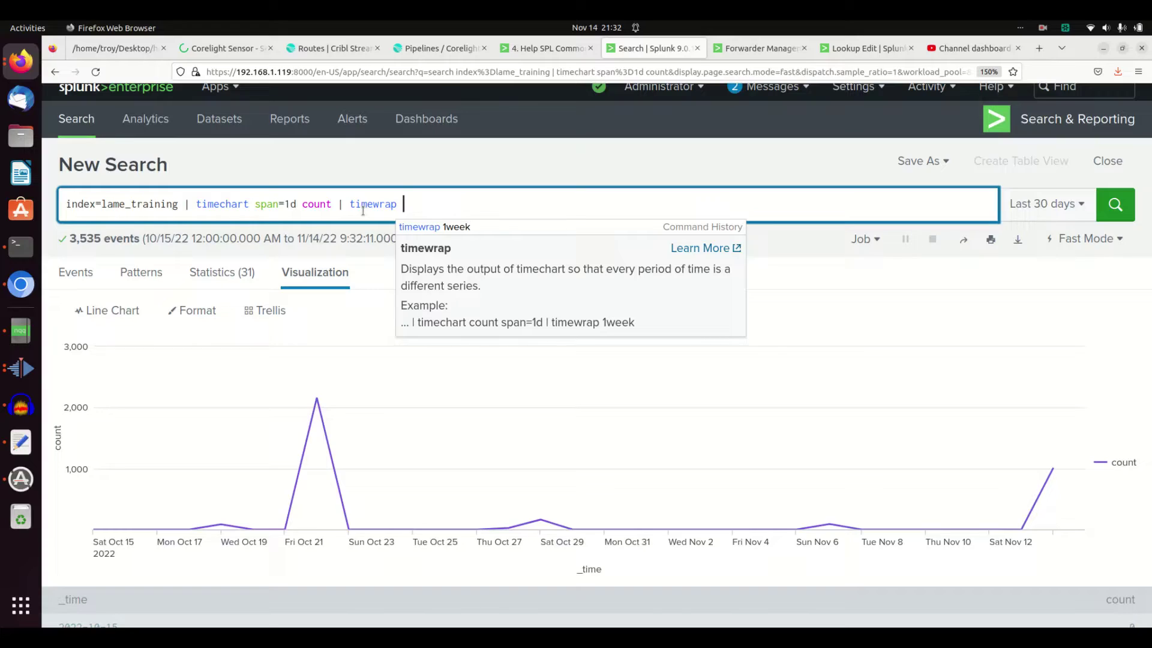
pyautogui.write('1')
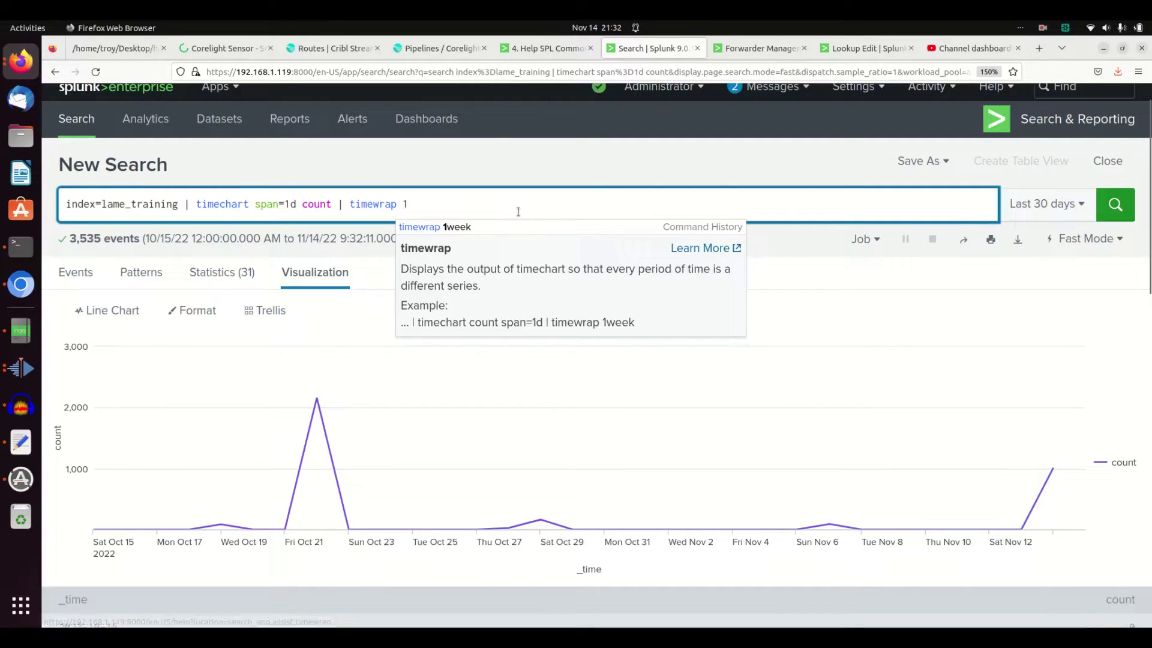
pyautogui.write('w')
pyautogui.write('eek')
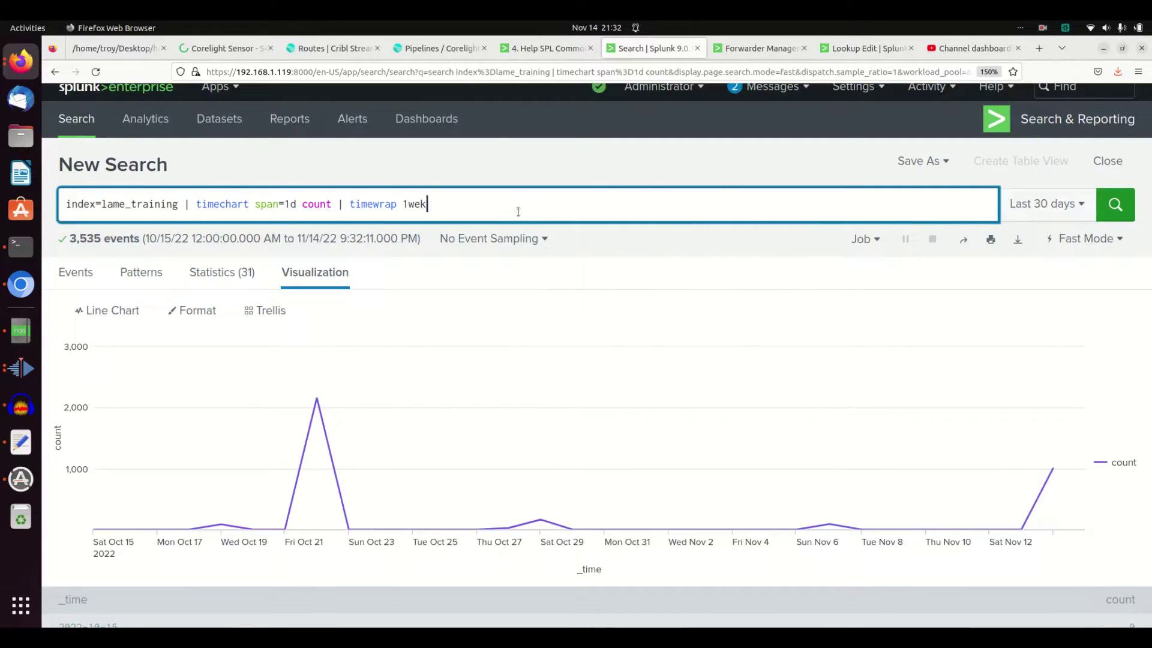
pyautogui.press('Return')
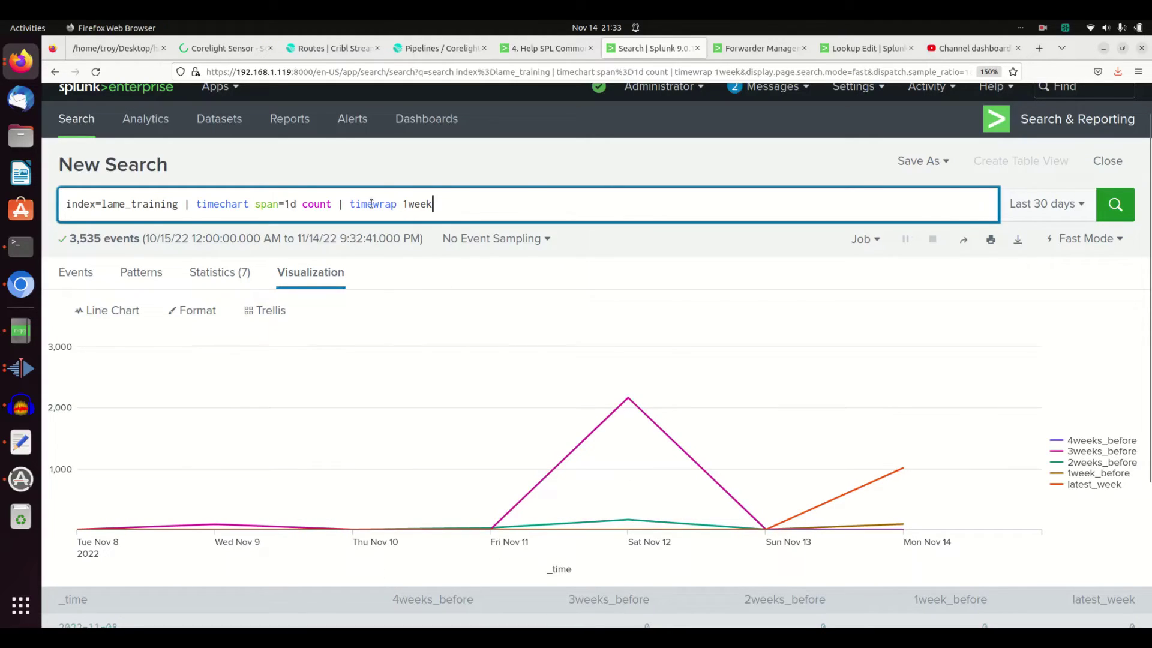
pyautogui.moveTo(598, 377)
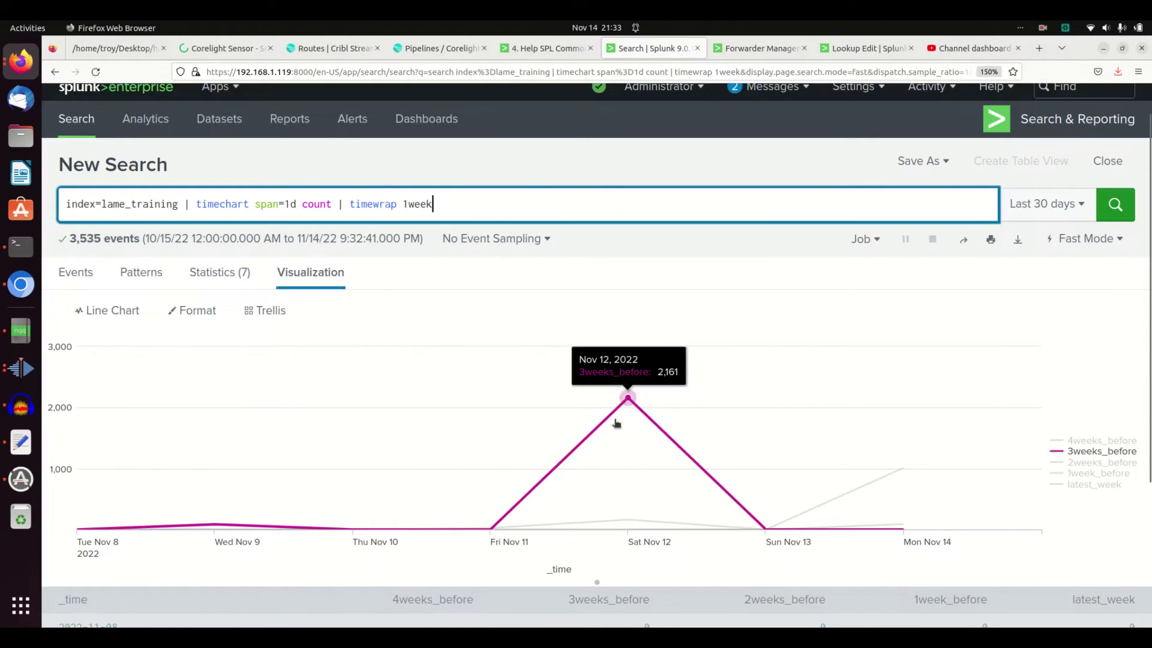
pyautogui.press('BackSpace')
pyautogui.press('BackSpace')
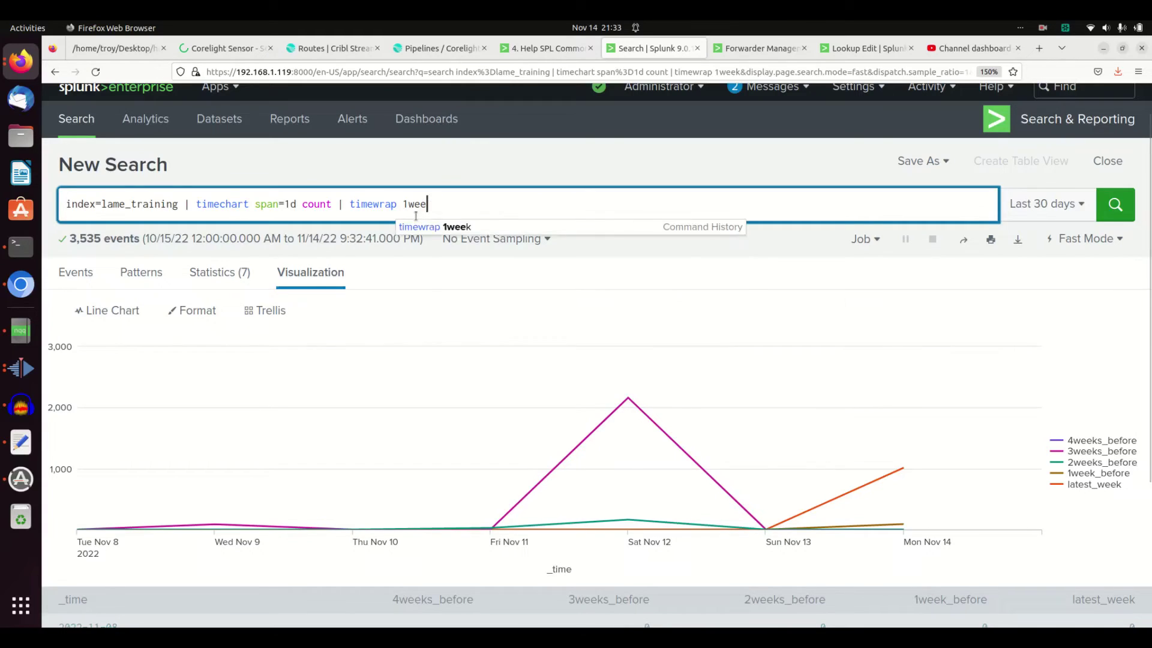